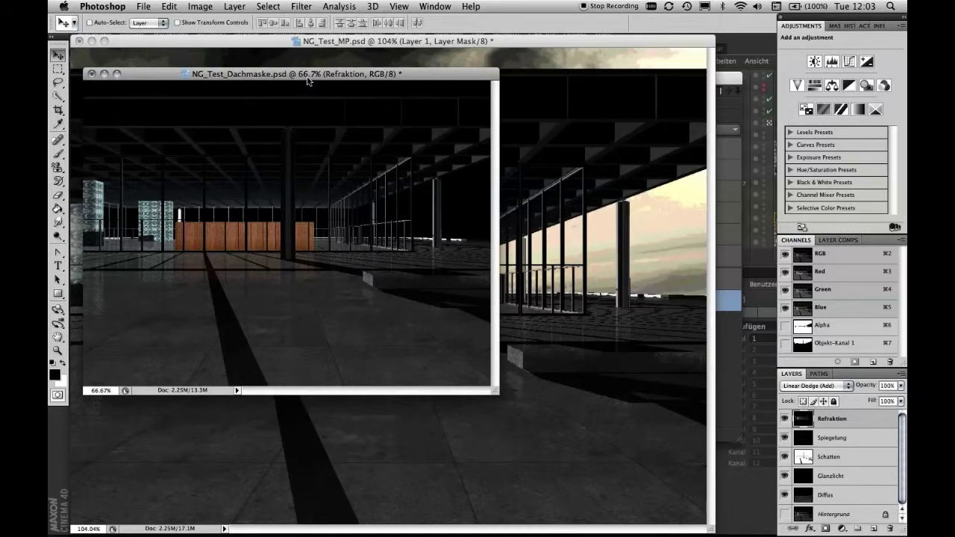
Step: Preview the Objekt-Kanal 1 roof mask, then copy it into the NG_Test_MP render
click(836, 343)
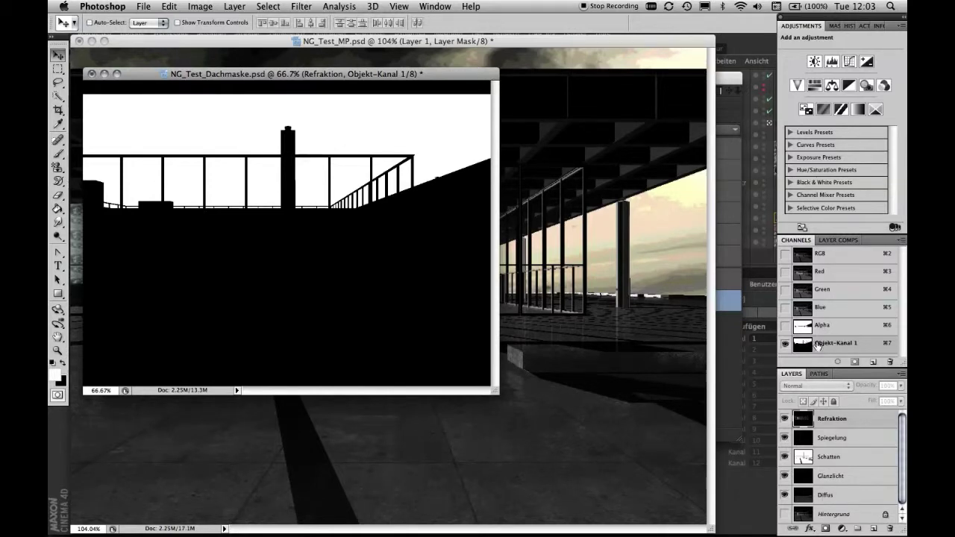
click(828, 256)
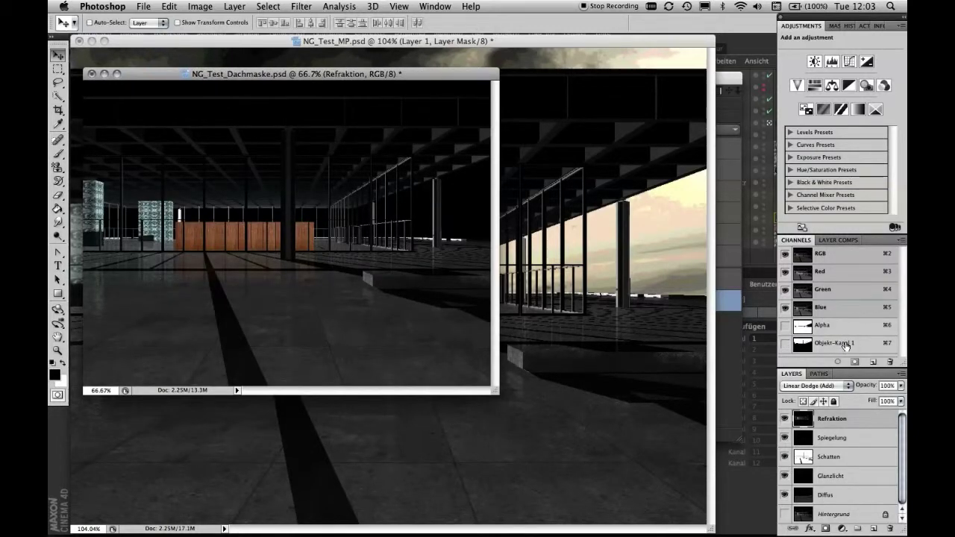
drag(845, 344, 608, 323)
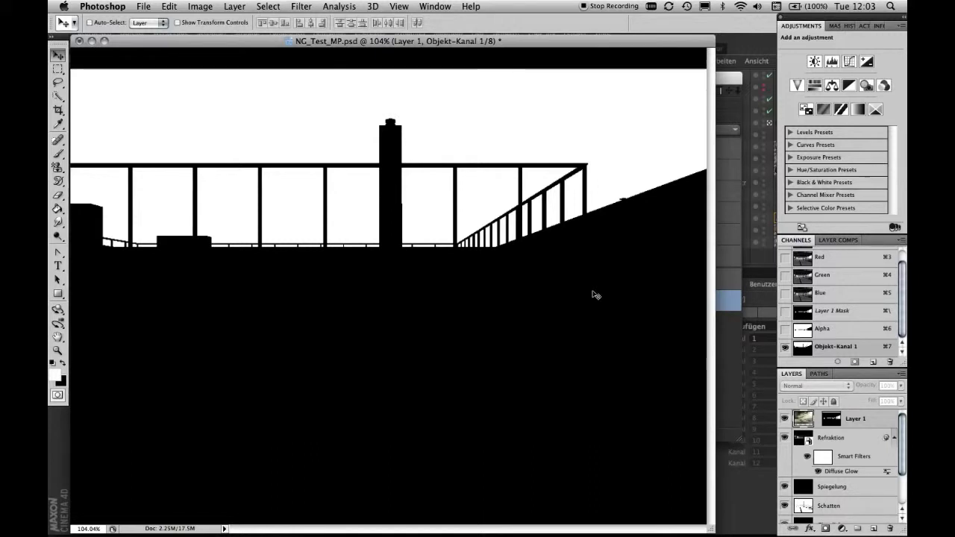
Step: Show NG_Test_MP in full-screen mode, pan the render, and return to the RGB composite
key(f)
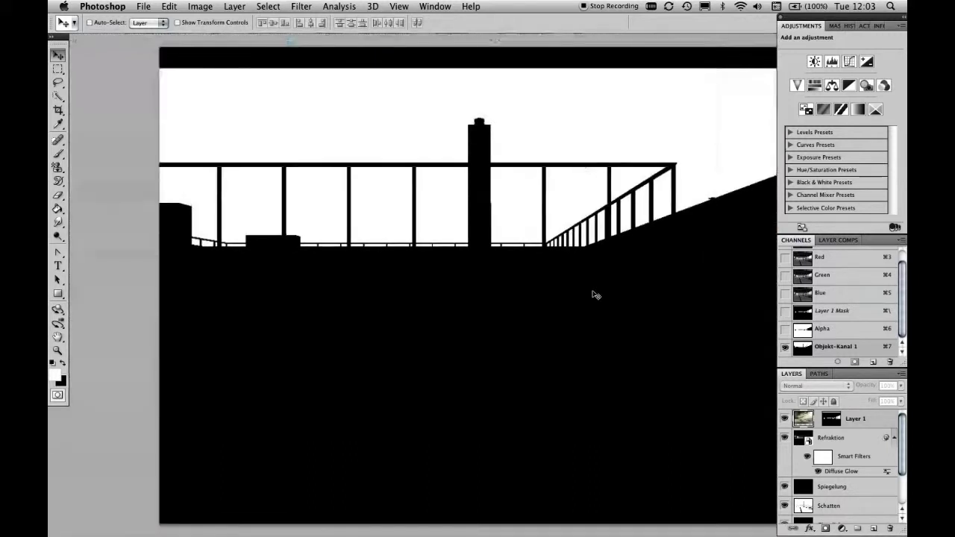
drag(603, 291, 545, 287)
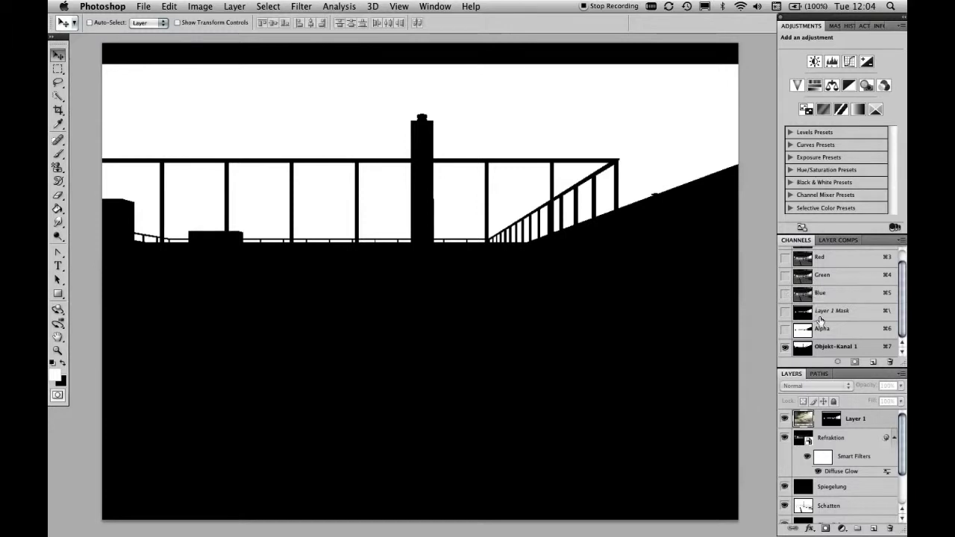
scroll(901, 328, up, 1)
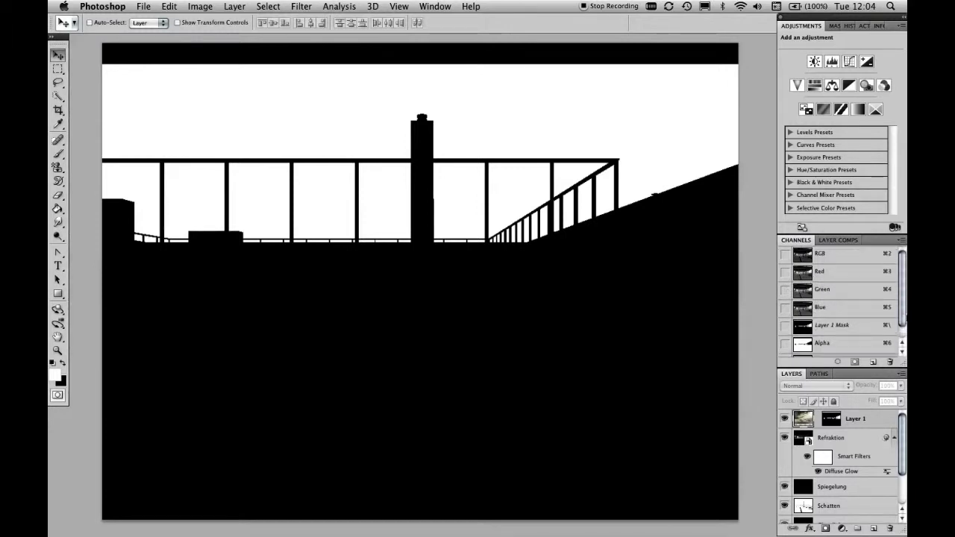
scroll(903, 332, down, 1)
scroll(903, 332, up, 1)
scroll(902, 332, down, 1)
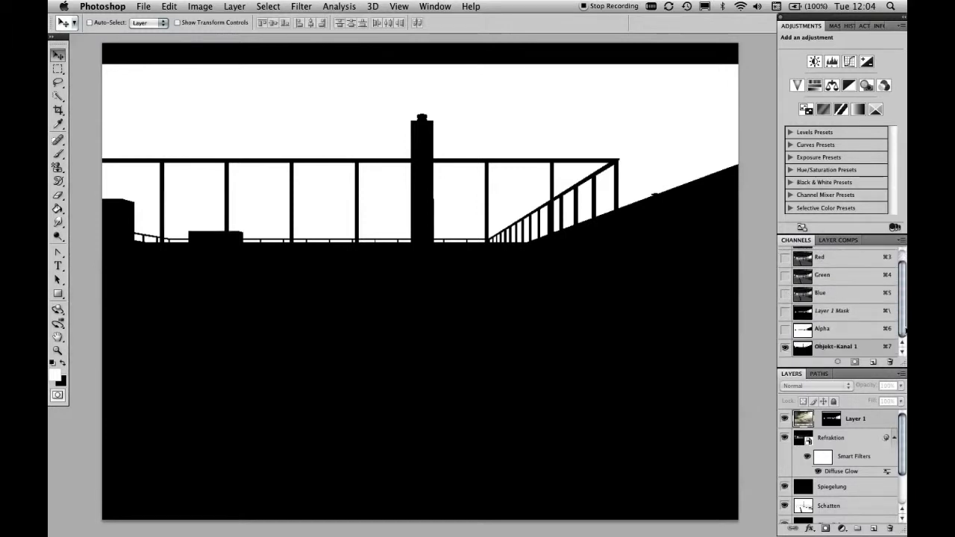
scroll(903, 328, up, 1)
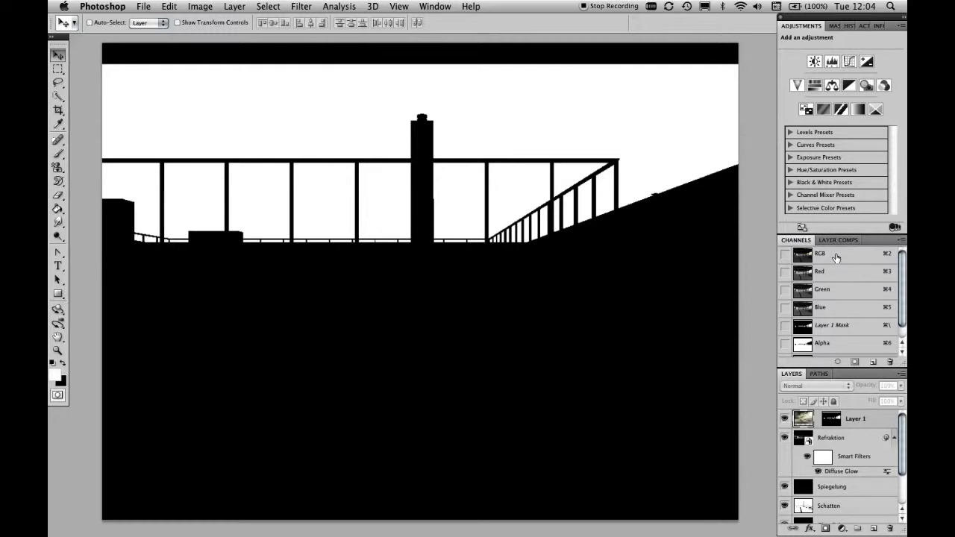
click(833, 257)
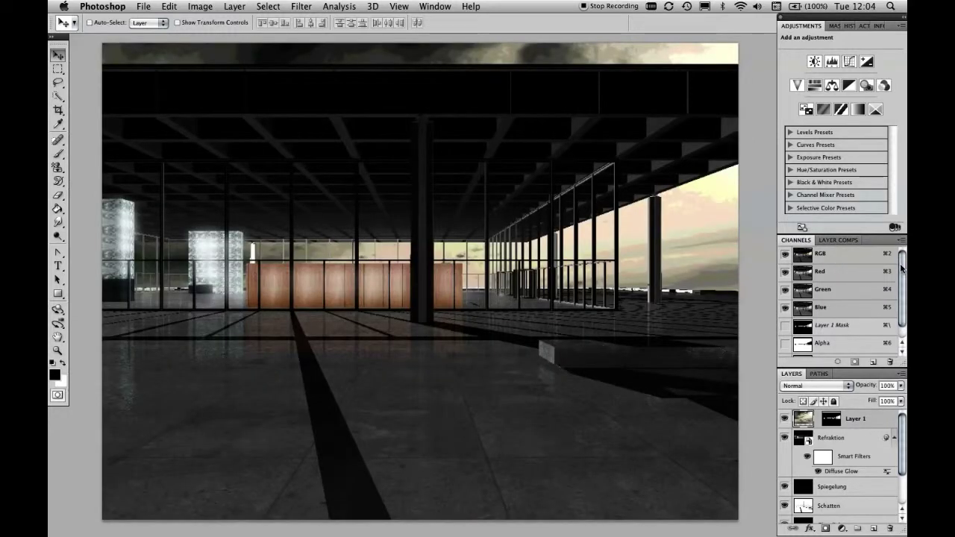
Step: Load the Objekt-Kanal 1 channel as a selection of the roof and ceiling
scroll(898, 282, down, 1)
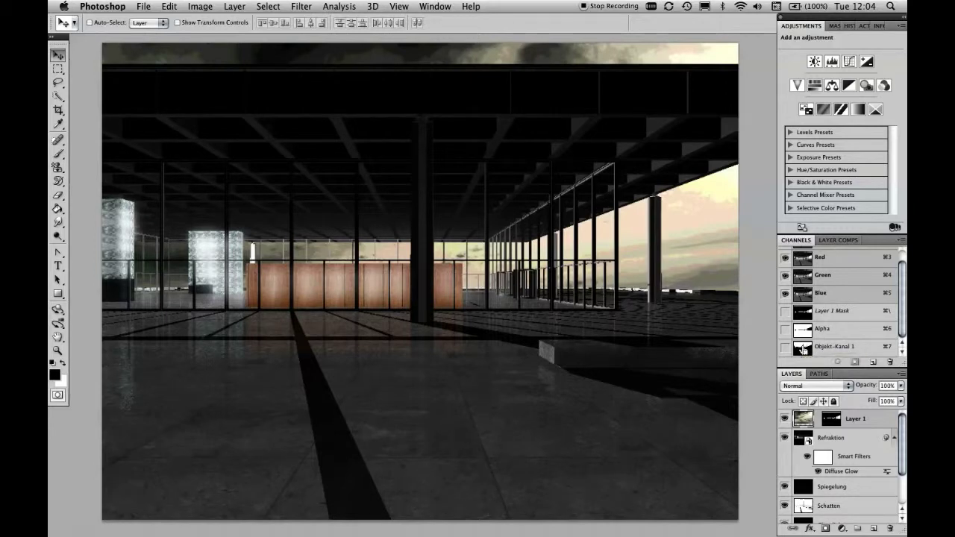
ctrl+click(801, 348)
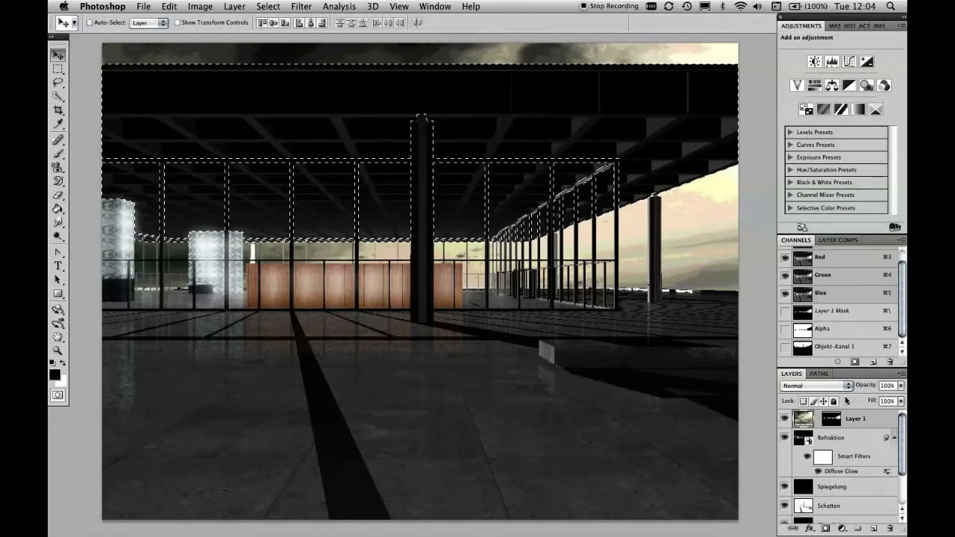
mouse_move(903, 428)
mouse_down()
mouse_move(902, 455)
mouse_move(902, 417)
mouse_up()
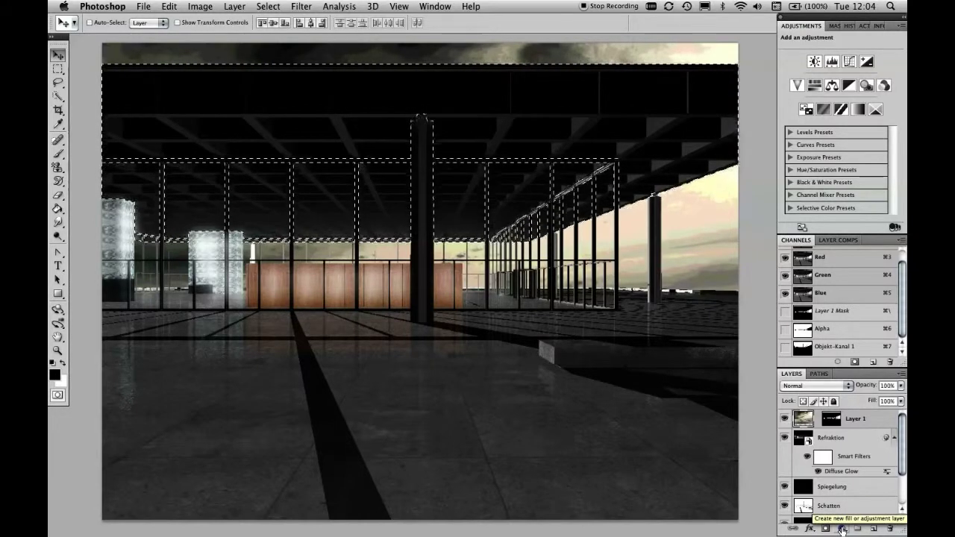
Step: Add a Levels adjustment layer limited to the roof selection
click(842, 528)
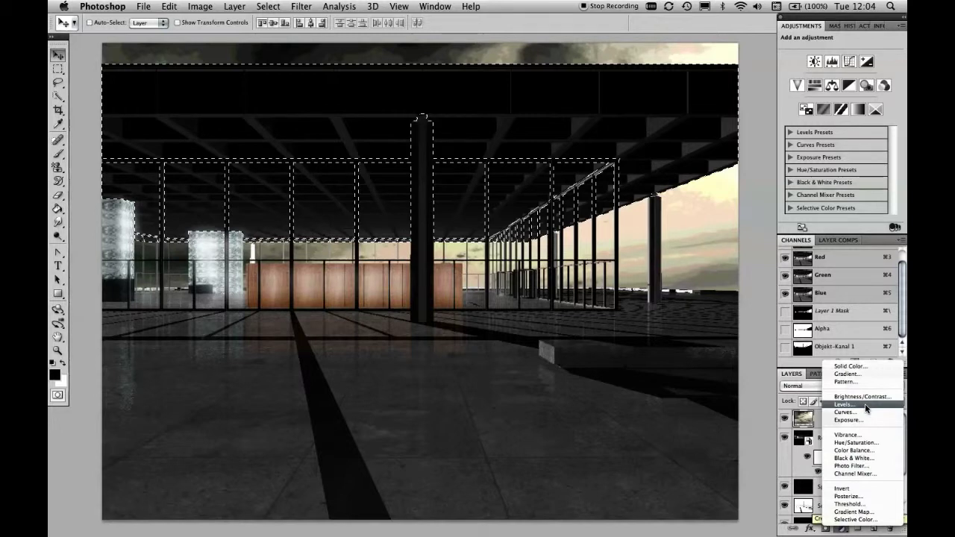
click(864, 404)
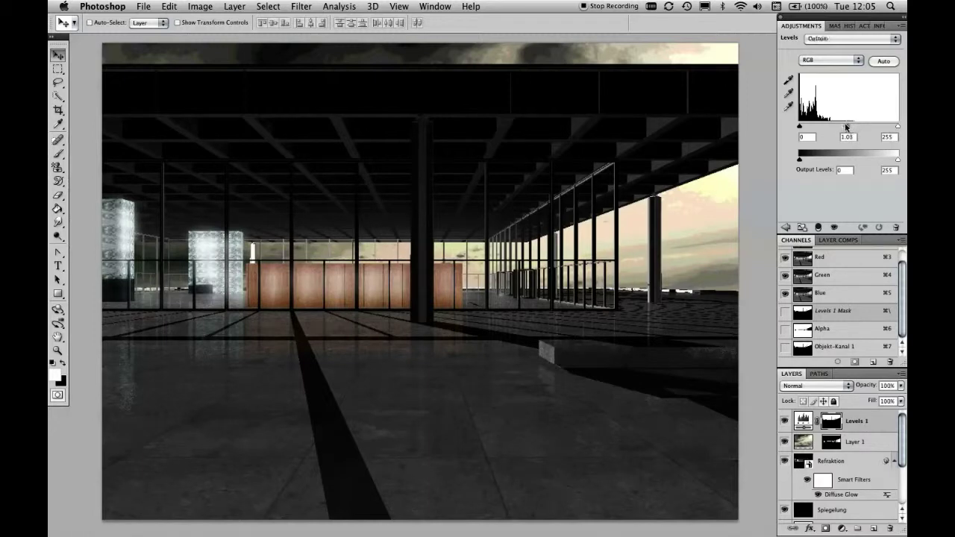
Step: Set Levels midtone to 2.59 and white input to 141, toggling the layer to compare
drag(845, 127, 816, 128)
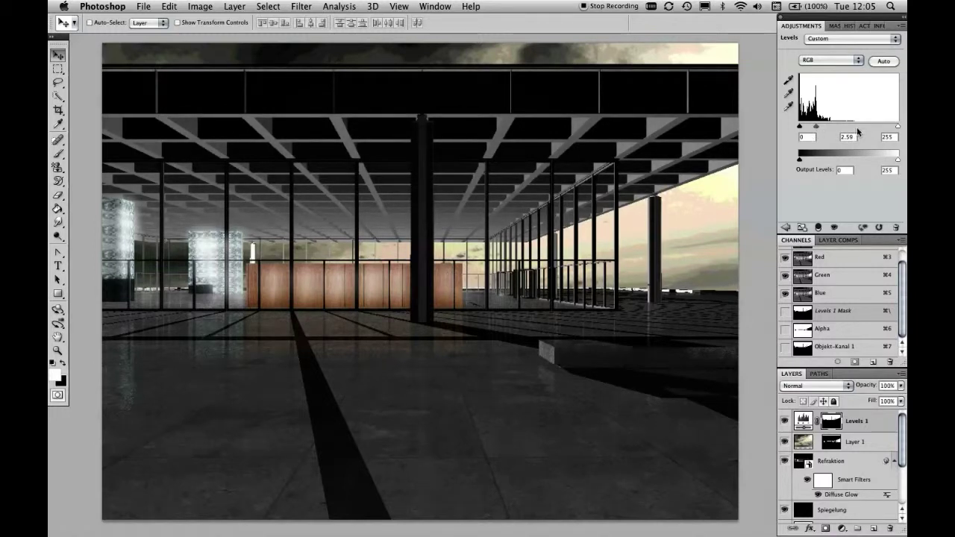
drag(897, 127, 853, 129)
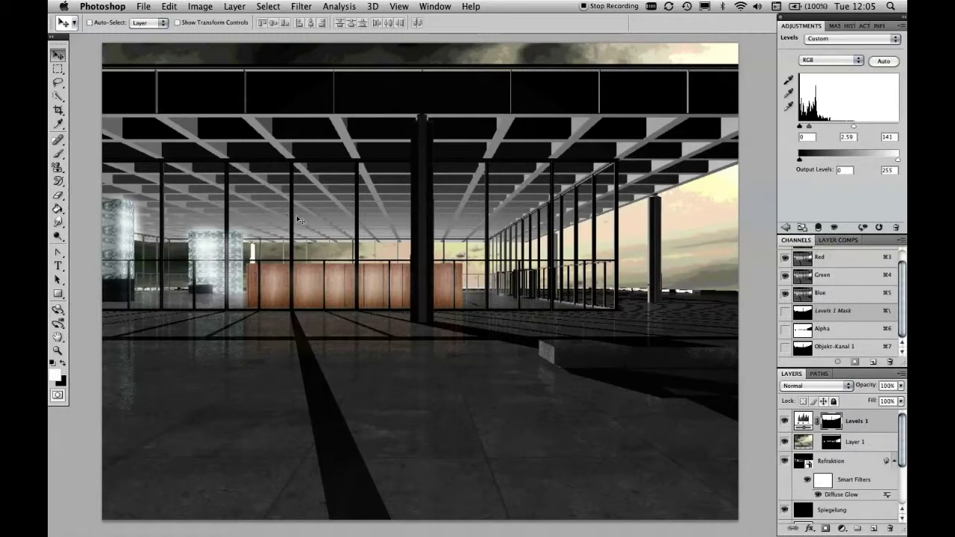
click(784, 422)
click(784, 422)
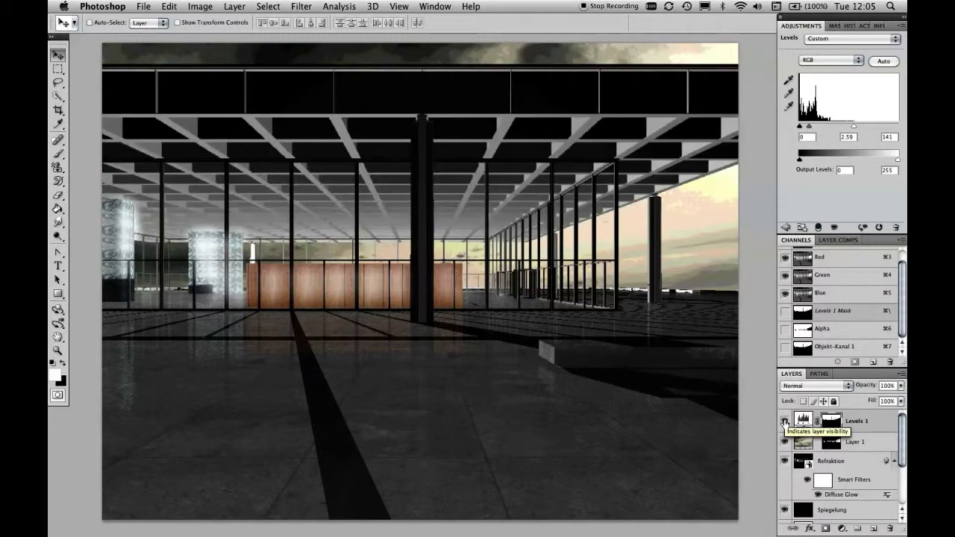
click(784, 422)
click(784, 422)
click(784, 422)
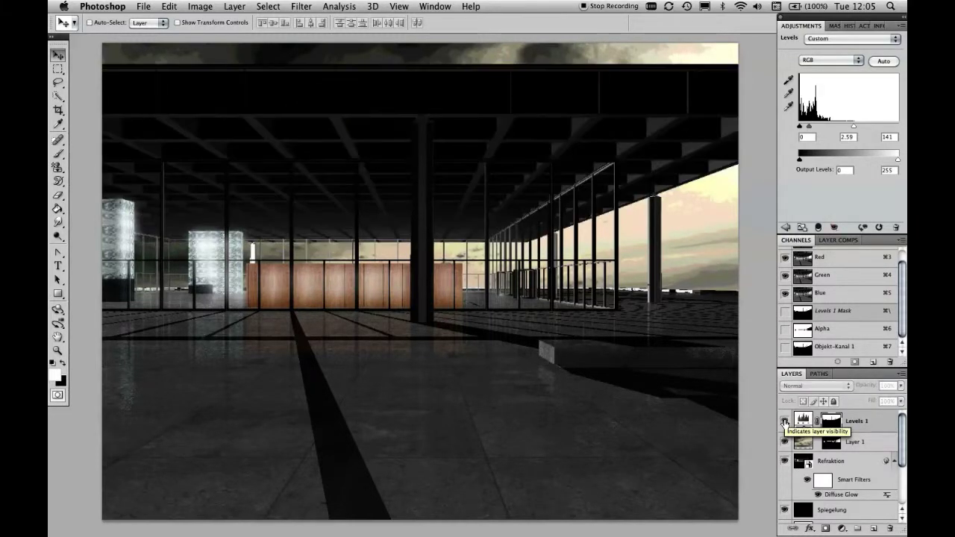
click(783, 423)
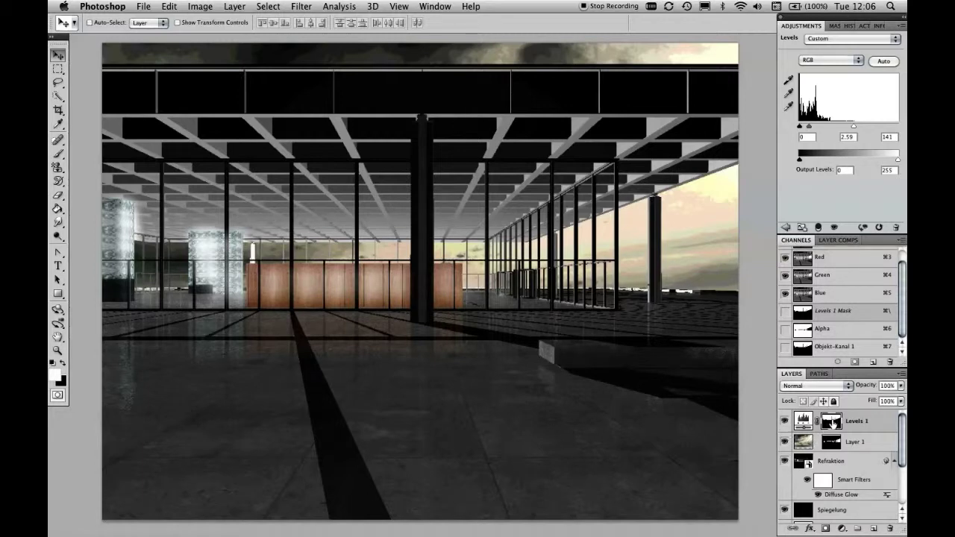
Step: Briefly view the Levels 1 mask alone, then return to the colour render
alt+click(832, 423)
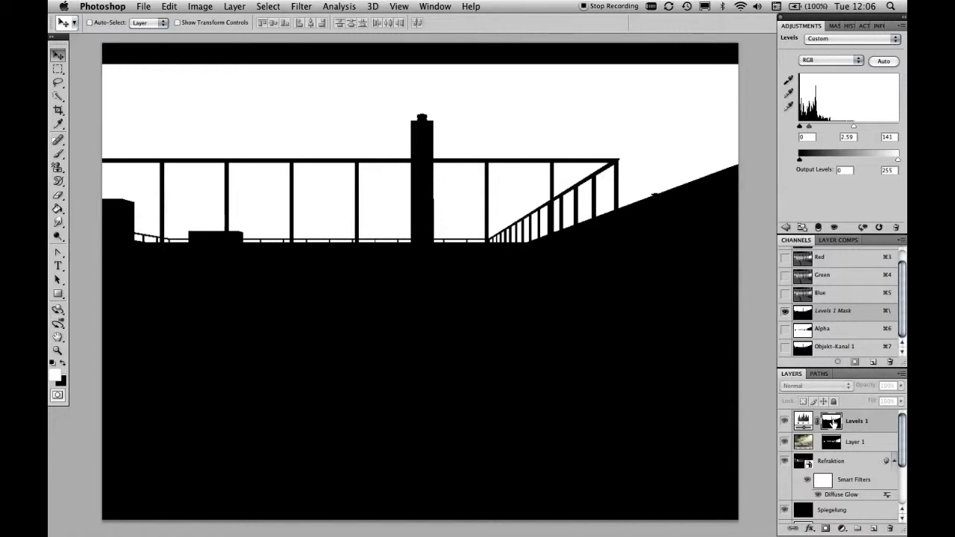
alt+click(834, 423)
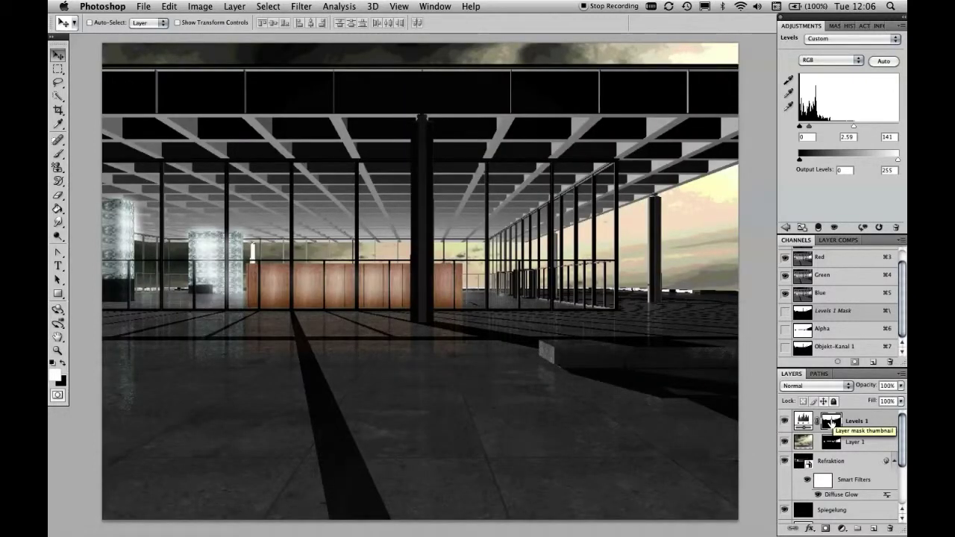
Step: Set the Gradient Tool to a reversed linear Black, White gradient
click(62, 210)
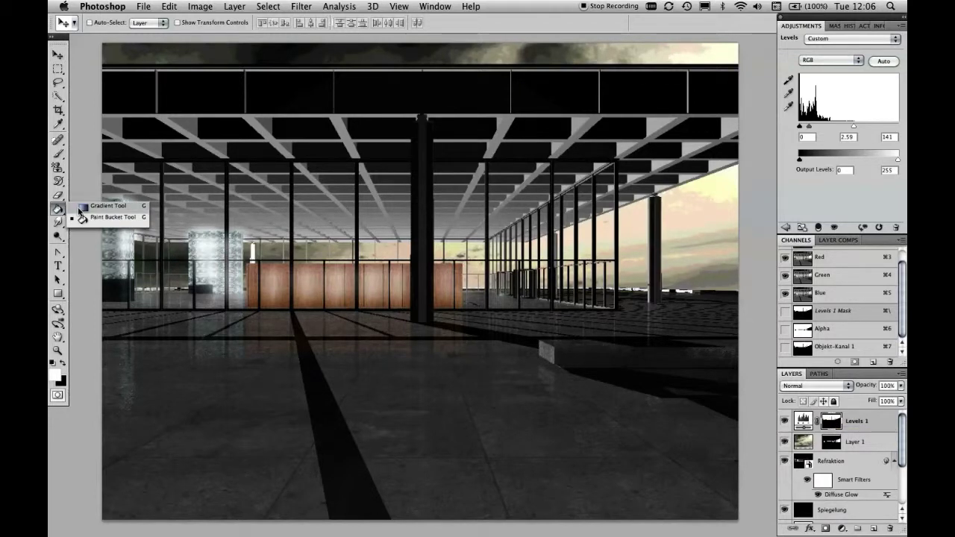
click(80, 206)
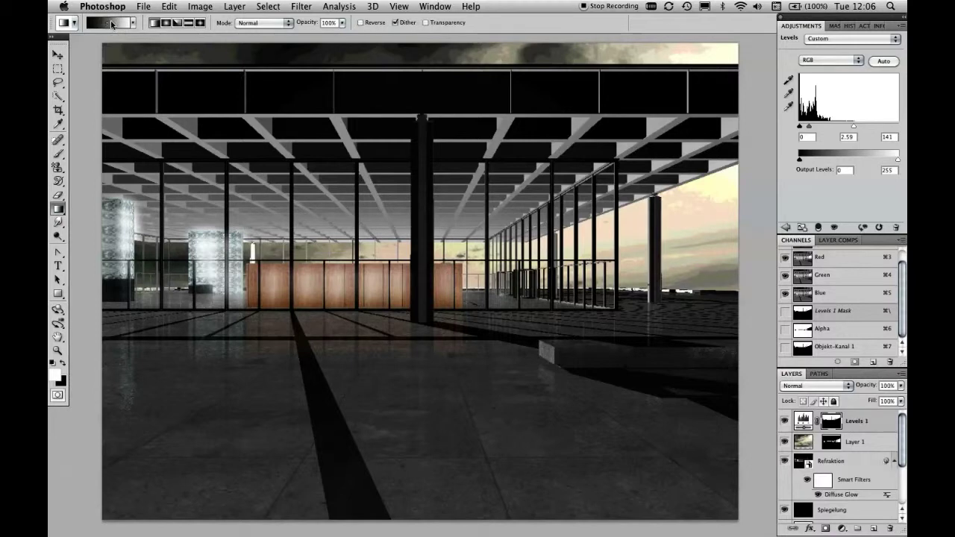
click(110, 22)
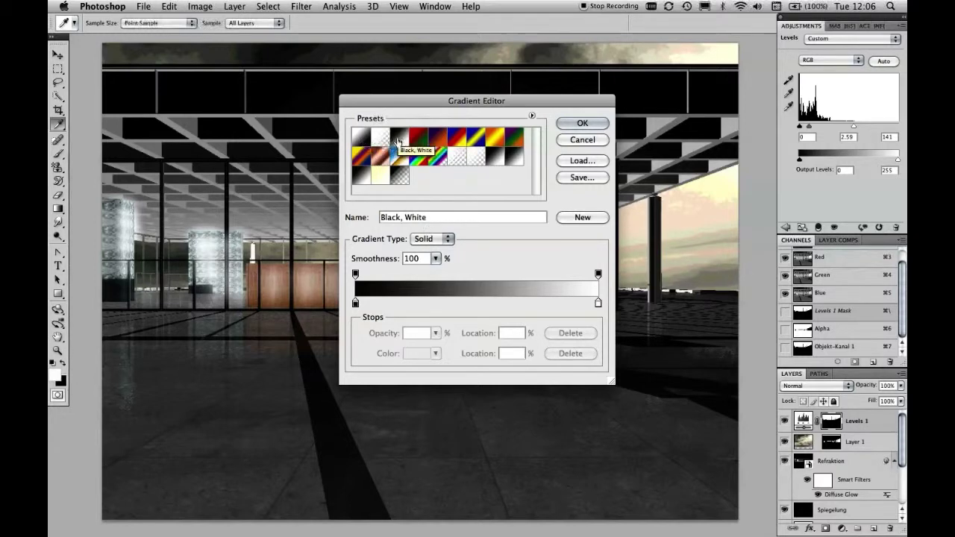
click(578, 125)
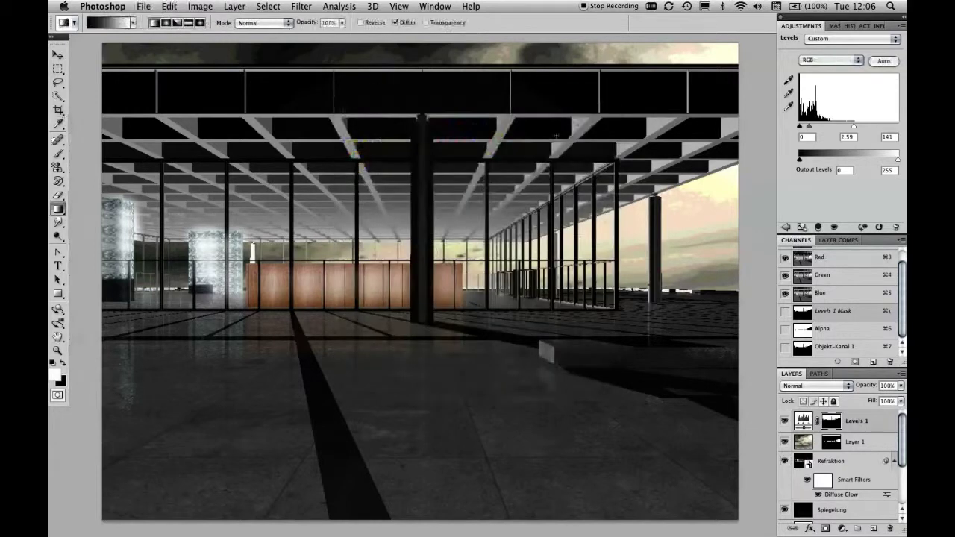
click(154, 24)
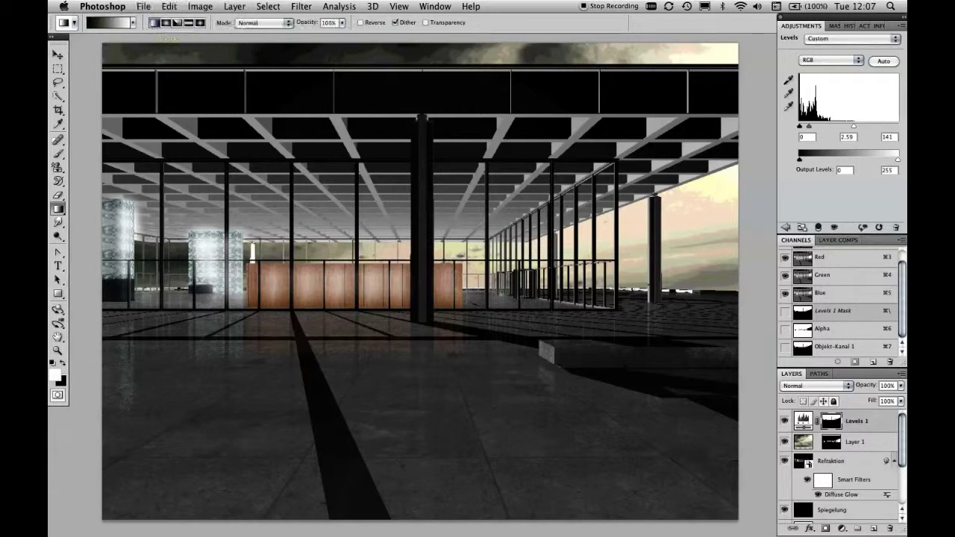
click(361, 23)
Step: Try a diagonal gradient on the Levels 1 mask, undo it, and load the mask as a selection
drag(152, 397, 695, 132)
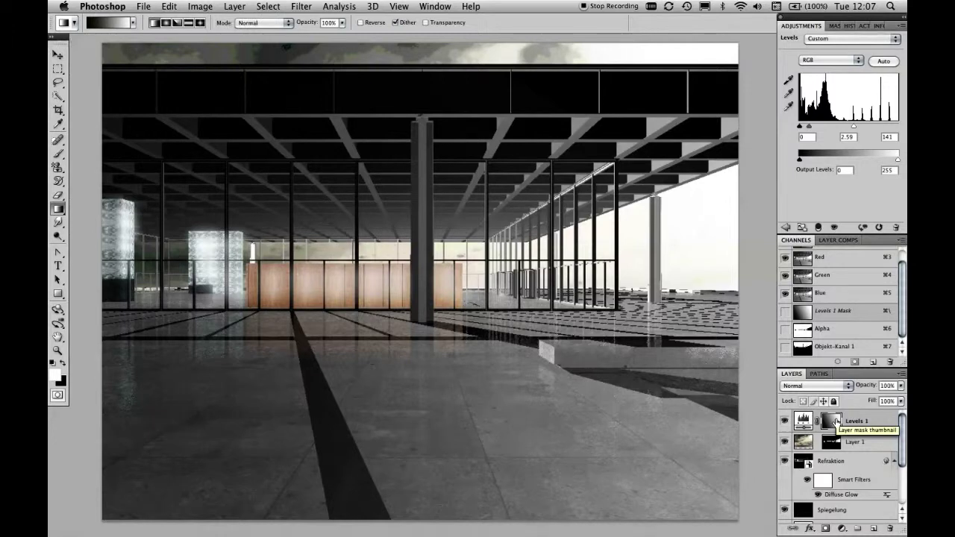
key(super+v)
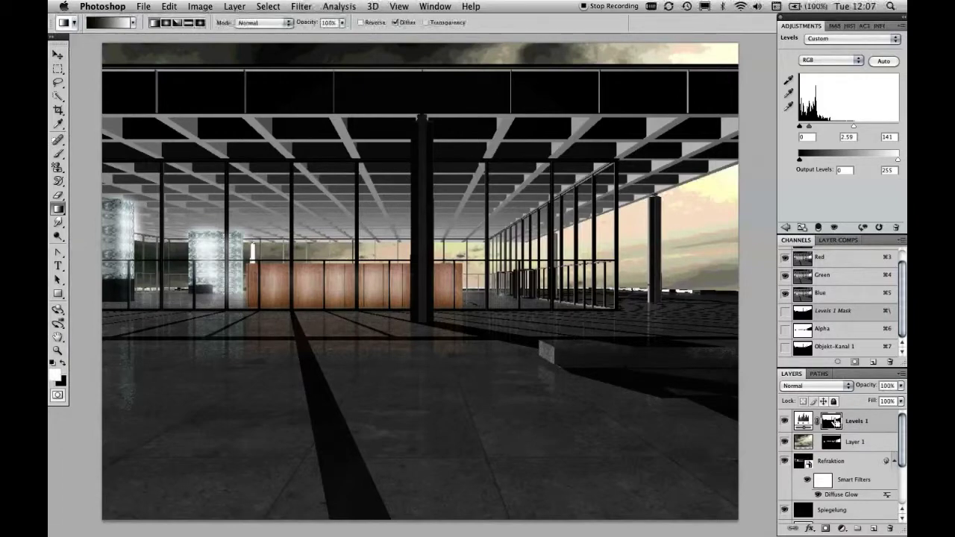
ctrl+click(836, 422)
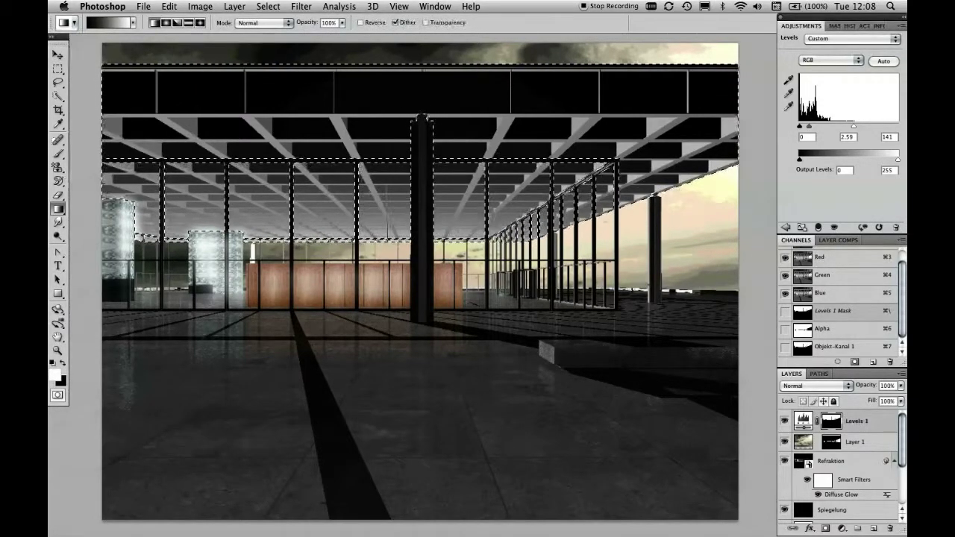
Step: Draw a vertical gradient across the ceiling inside the roof selection, then recentre the view
drag(387, 105, 387, 223)
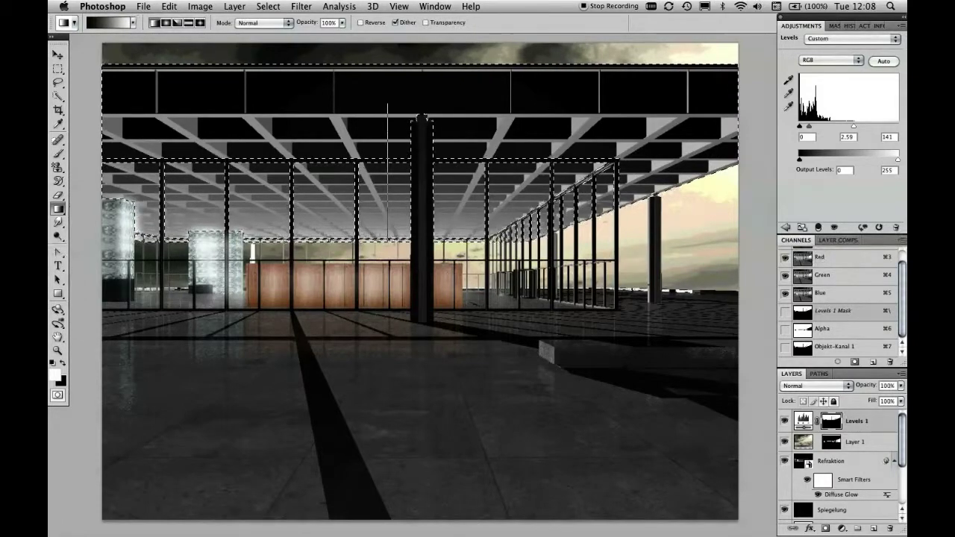
scroll(420, 284, up, 2)
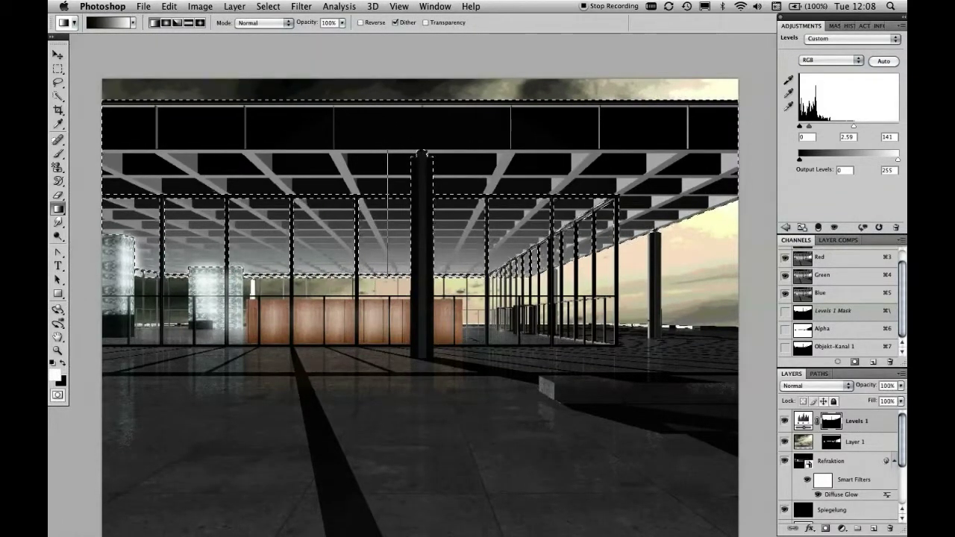
drag(387, 138, 387, 152)
drag(387, 276, 387, 277)
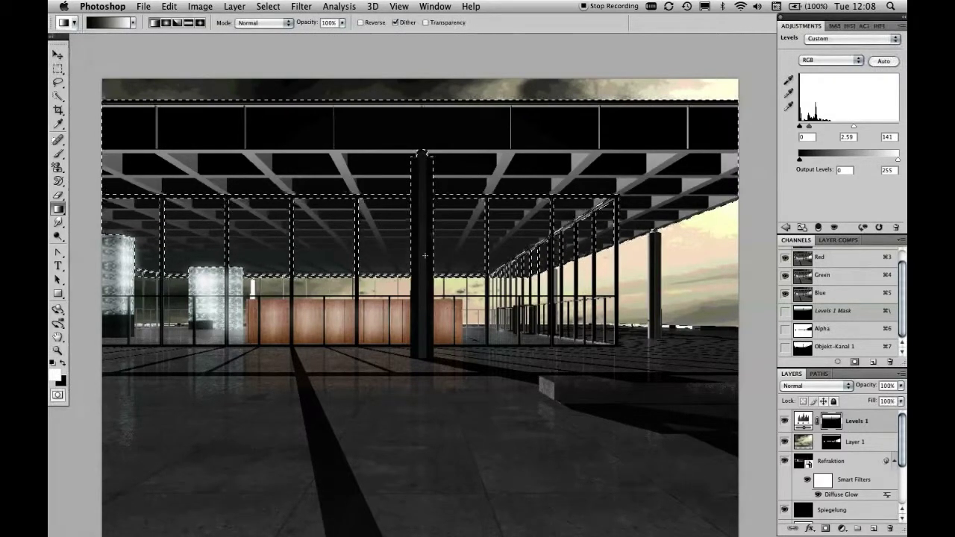
scroll(424, 256, left, 3)
scroll(425, 256, down, 2)
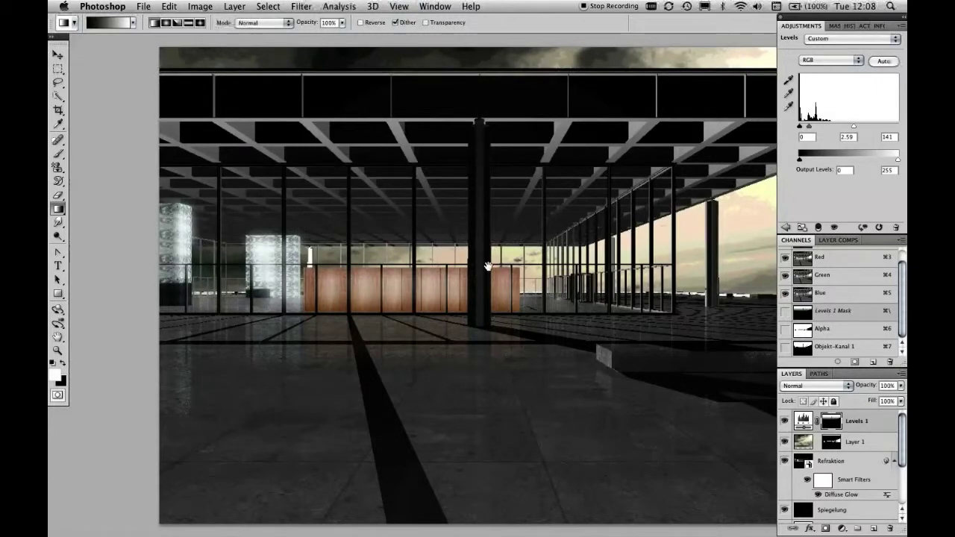
scroll(480, 261, right, 2)
scroll(480, 261, down, 1)
drag(480, 261, 456, 259)
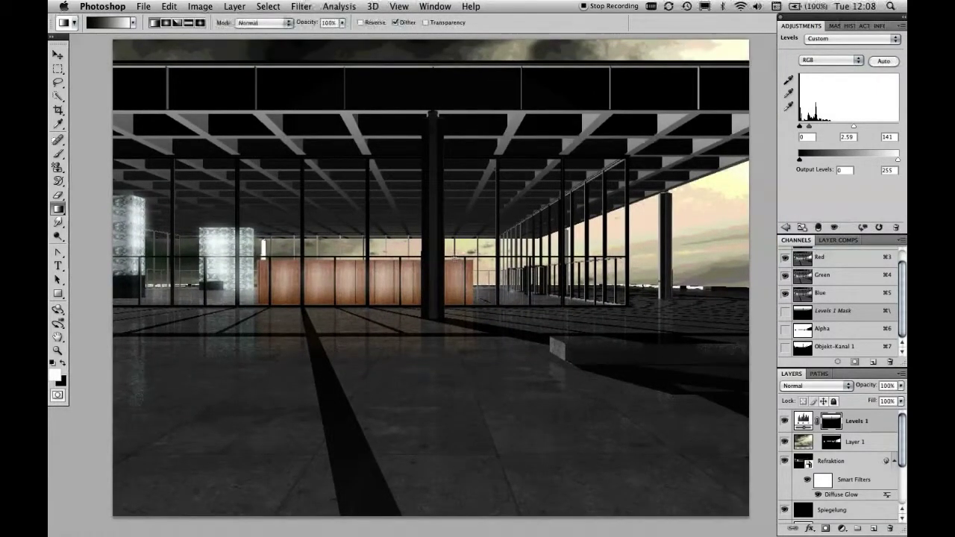
click(785, 423)
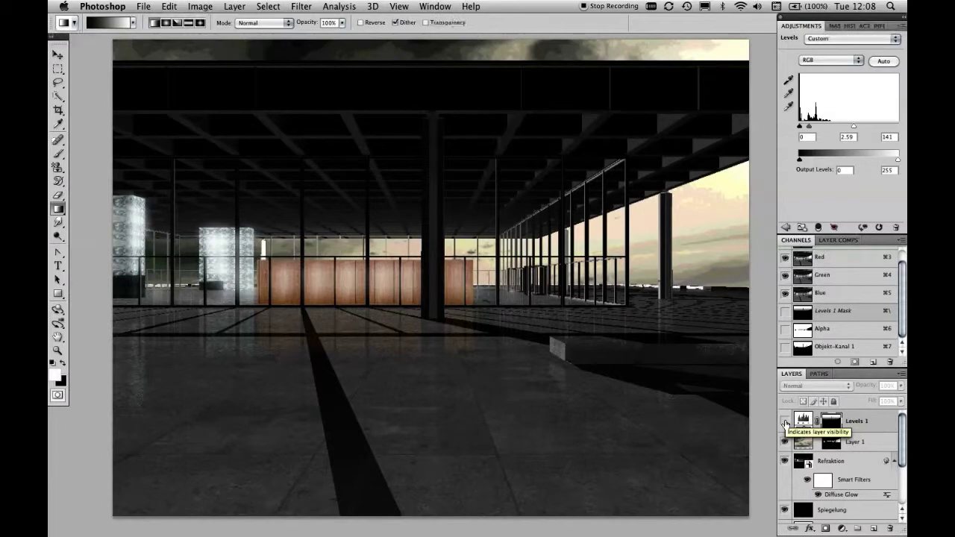
click(785, 423)
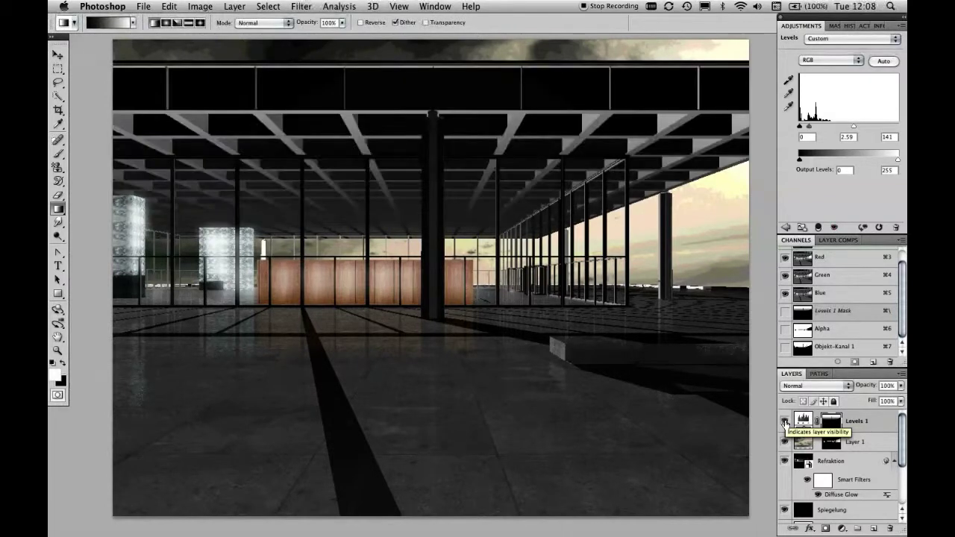
click(785, 423)
click(785, 423)
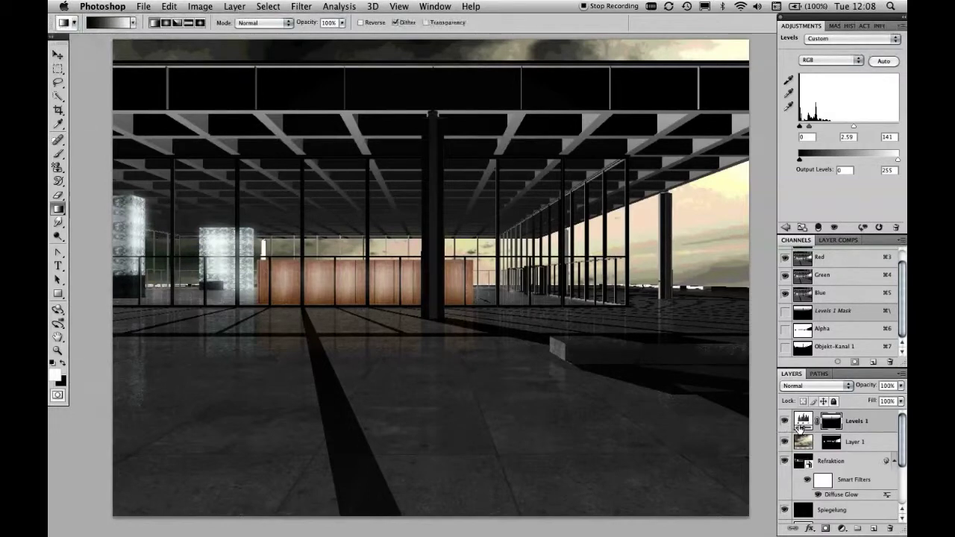
Step: Set the Levels 1 white input to 82 and the midtone to 1.09
click(802, 422)
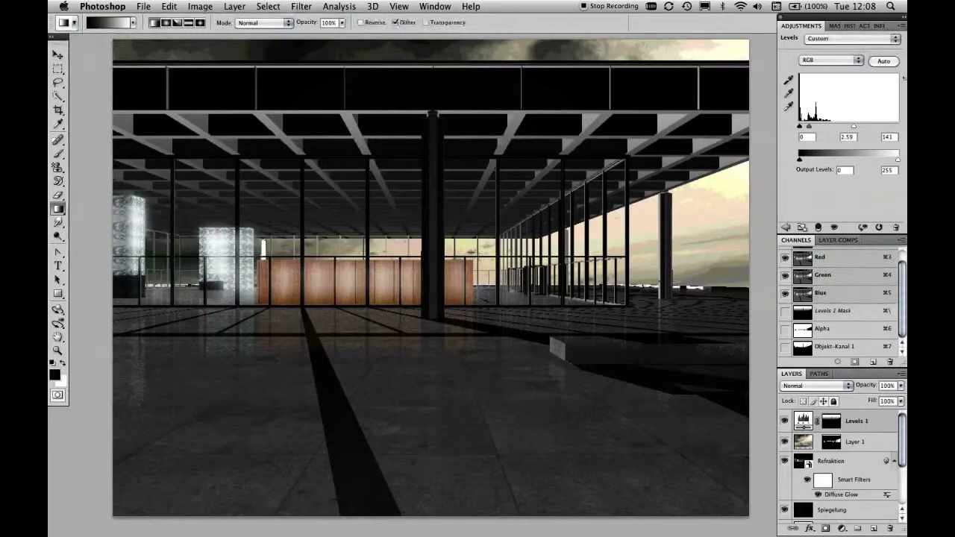
drag(853, 127, 832, 128)
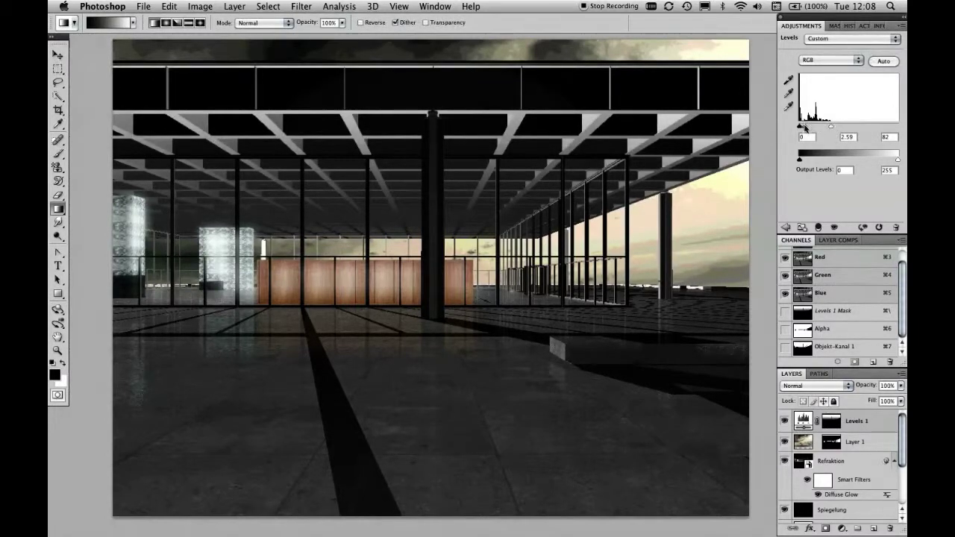
drag(806, 129, 814, 129)
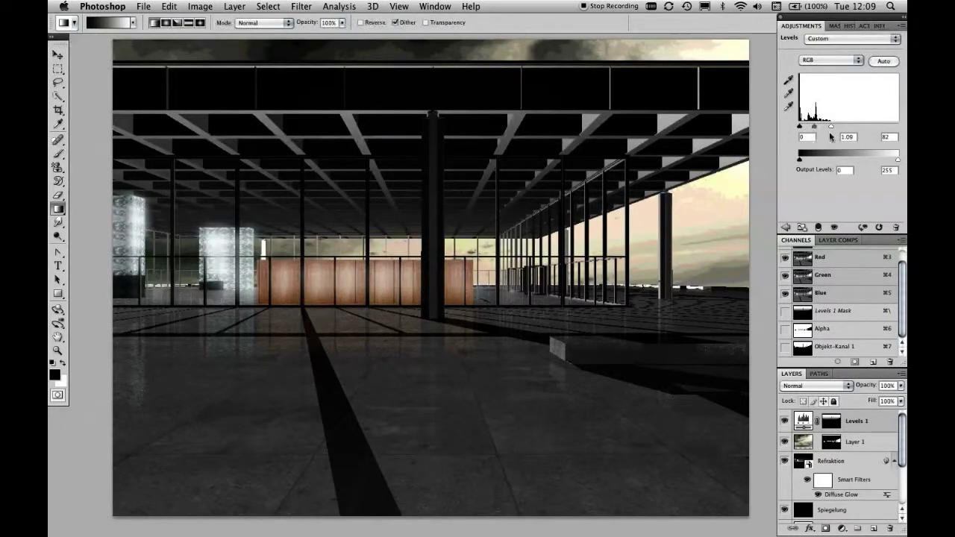